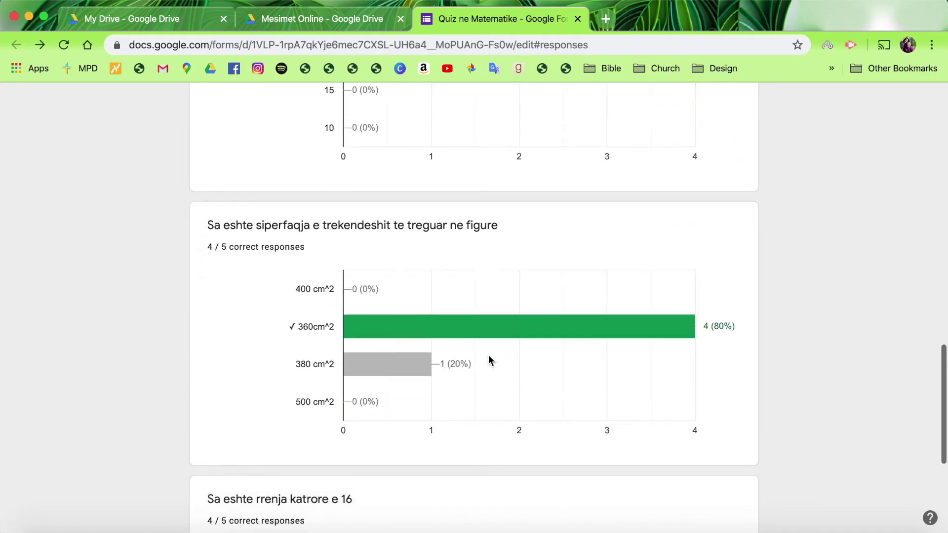
Step: Scroll back to the top of the Summary: 5 responses, average 7.2/9, median 9/9, range 3–9
{"action": "scroll", "coordinate": [488, 354], "scroll_direction": "up", "scroll_amount": 12}
{"action": "scroll", "coordinate": [487, 354], "scroll_direction": "up", "scroll_amount": 12}
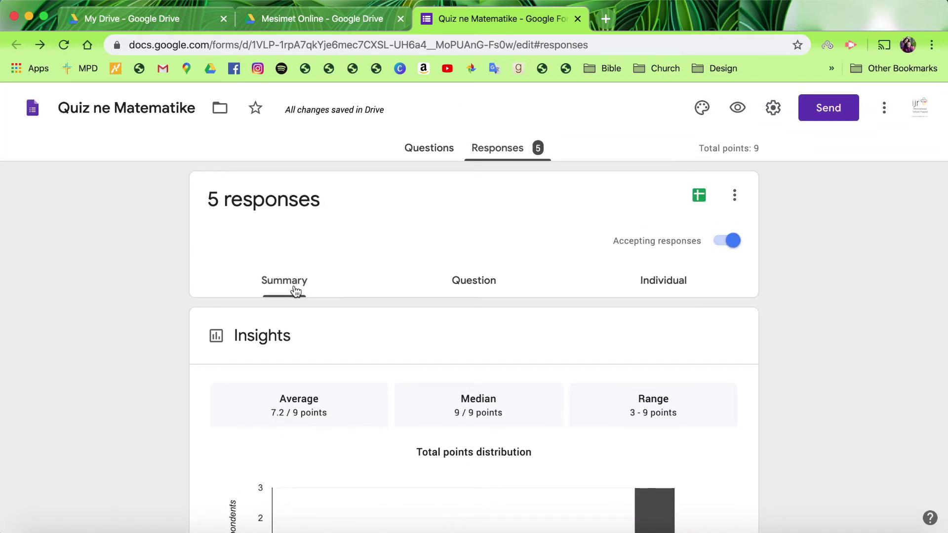
Step: Switch the responses from the Question view to the Individual view
{"action": "left_click", "coordinate": [474, 292]}
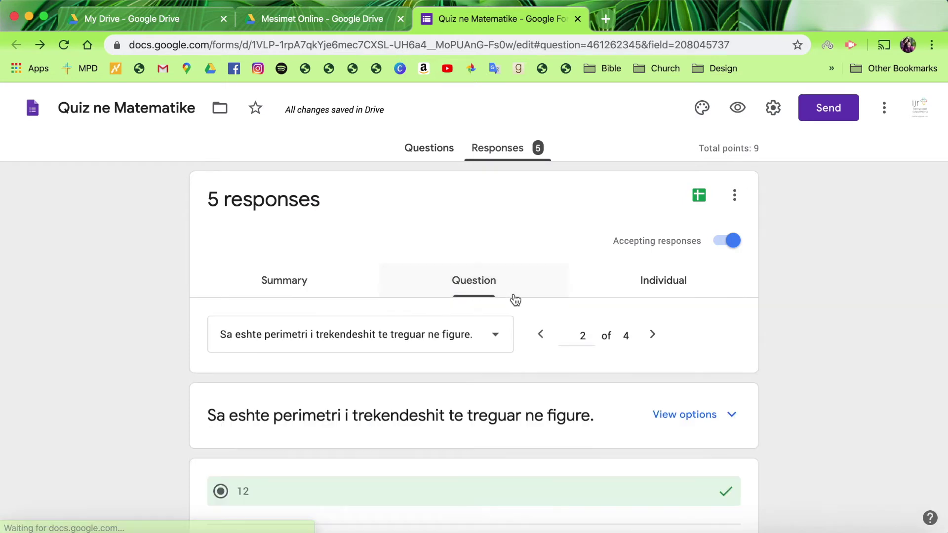
{"action": "left_click", "coordinate": [654, 287]}
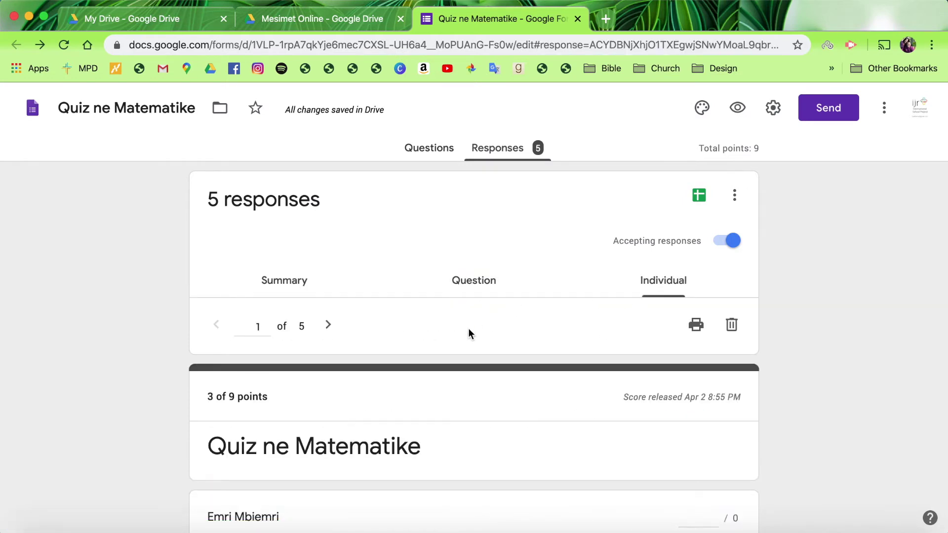
{"action": "scroll", "coordinate": [468, 330], "scroll_direction": "down", "scroll_amount": 4}
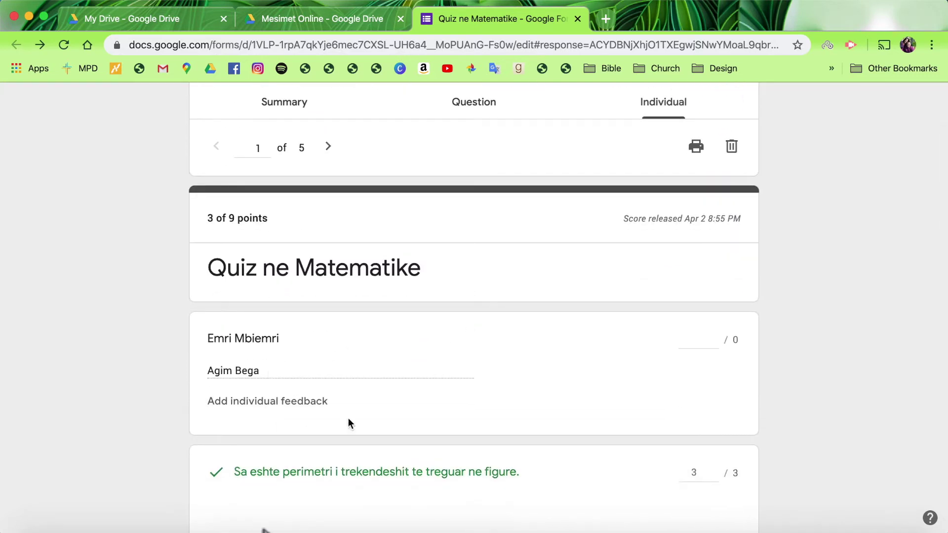
{"action": "scroll", "coordinate": [387, 394], "scroll_direction": "down", "scroll_amount": 3}
{"action": "scroll", "coordinate": [387, 394], "scroll_direction": "up", "scroll_amount": 2}
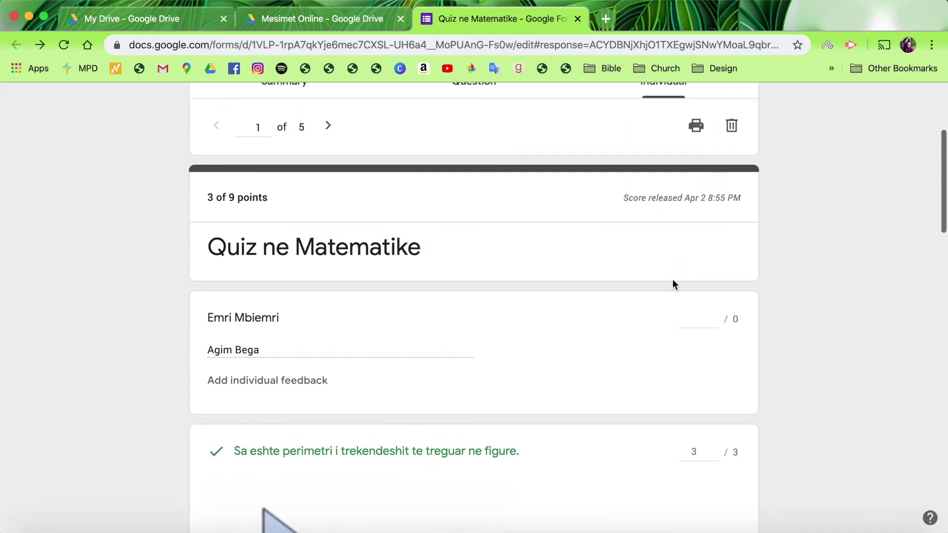
Step: Step through individual responses to the fourth of five, scored 6 of 9 points
{"action": "left_click", "coordinate": [329, 129]}
{"action": "left_click", "coordinate": [329, 129]}
{"action": "left_click", "coordinate": [329, 129]}
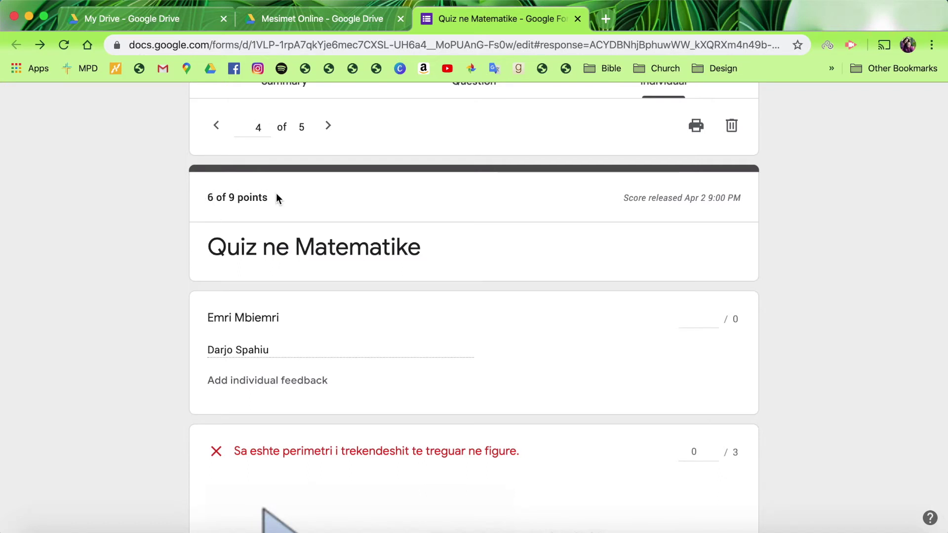
{"action": "scroll", "coordinate": [276, 195], "scroll_direction": "up", "scroll_amount": 5}
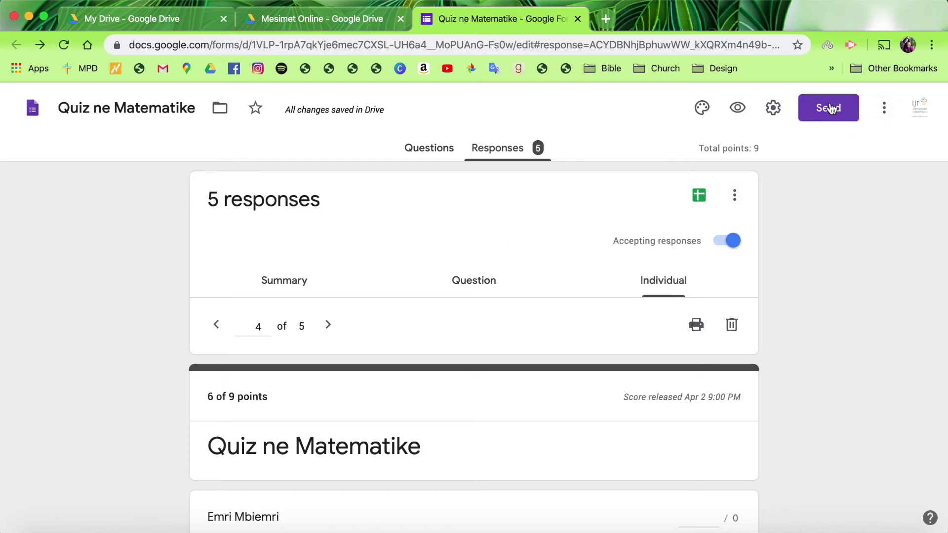
{"action": "left_click", "coordinate": [885, 115]}
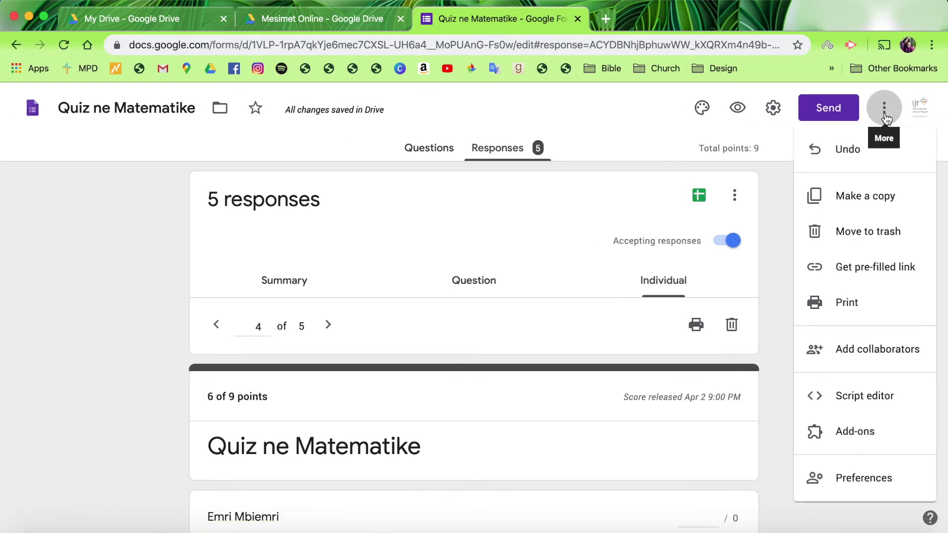
Step: Copy the quiz as 'Quiz ne Matematike' plus the teacher's name, dropping 'Copy of'
{"action": "left_click", "coordinate": [865, 196]}
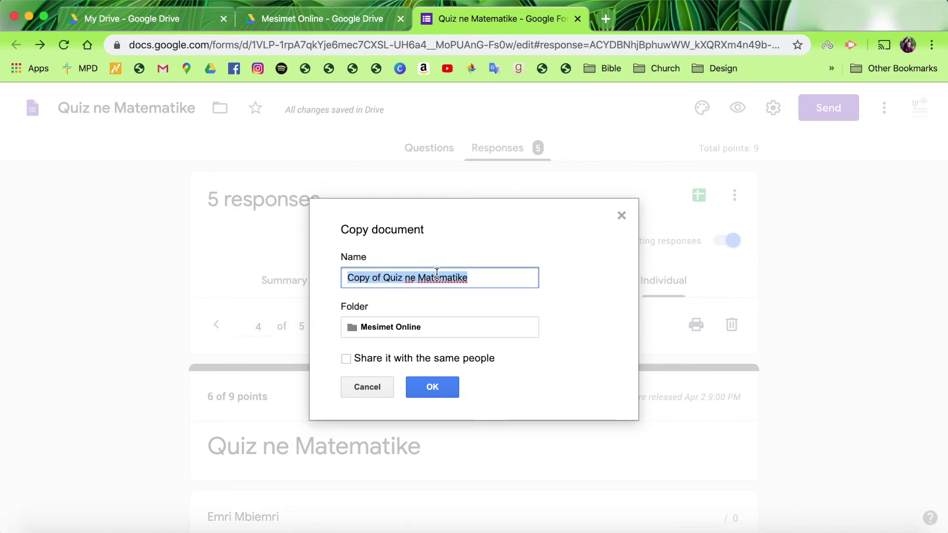
{"action": "left_click", "coordinate": [382, 278]}
{"action": "key", "text": "BackSpace"}
{"action": "key", "text": "BackSpace"}
{"action": "key", "text": "BackSpace"}
{"action": "key", "text": "BackSpace"}
{"action": "key", "text": "BackSpace"}
{"action": "key", "text": "BackSpace"}
{"action": "key", "text": "BackSpace"}
{"action": "key", "text": "BackSpace"}
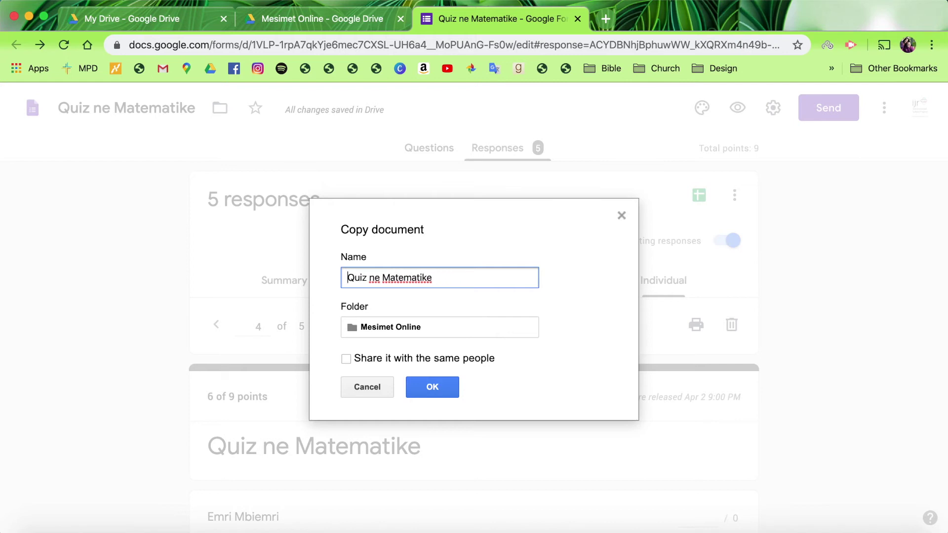
{"action": "left_click", "coordinate": [436, 279]}
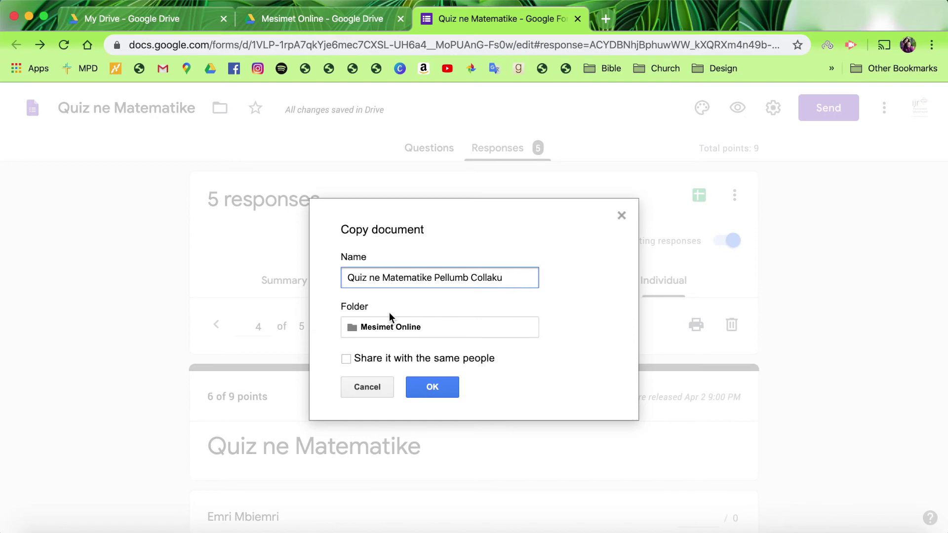
{"action": "left_click", "coordinate": [438, 386]}
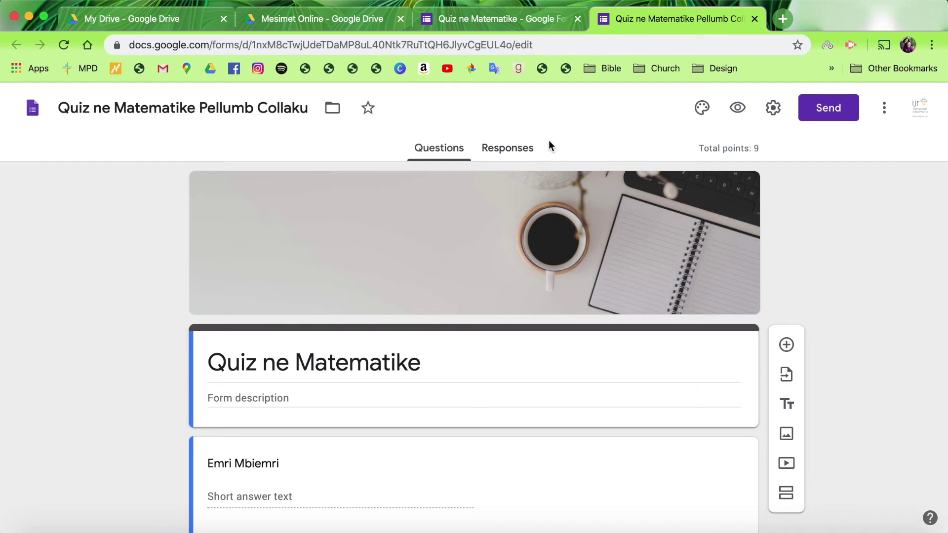
{"action": "left_click", "coordinate": [364, 22]}
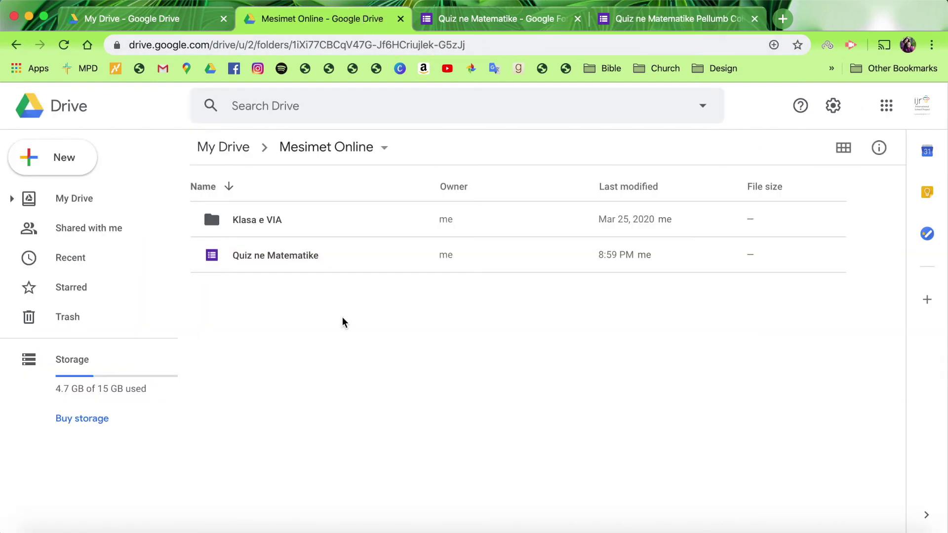
{"action": "left_click", "coordinate": [66, 47]}
{"action": "left_click", "coordinate": [64, 45]}
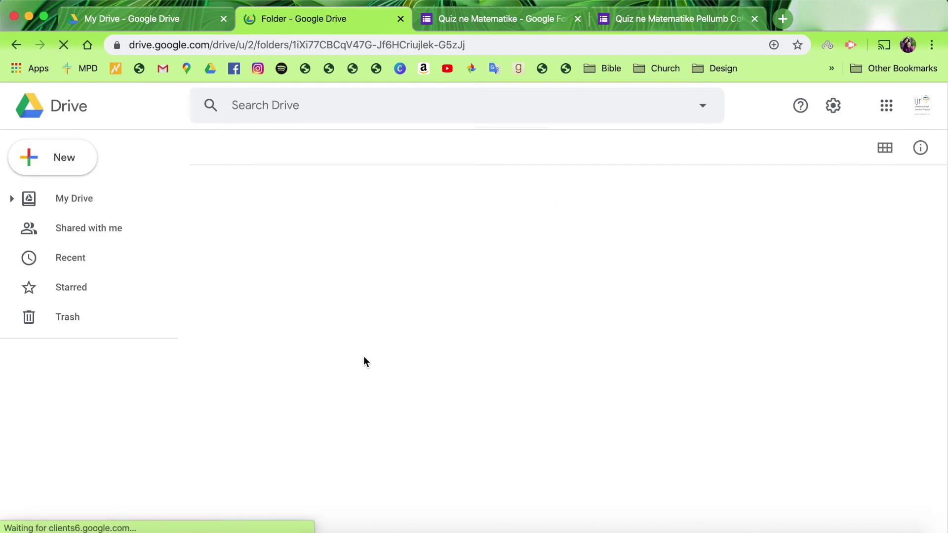
{"action": "key", "text": "super+4"}
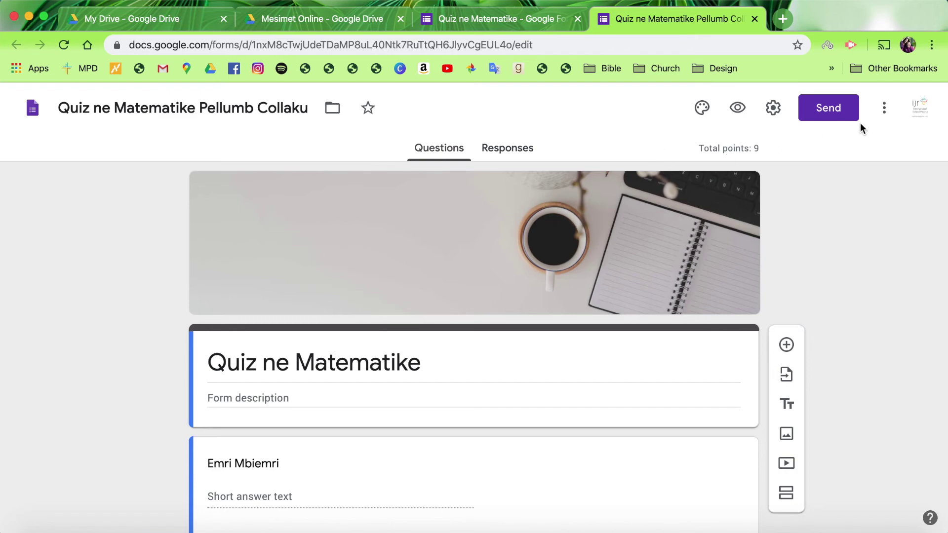
Step: Bring up the copied quiz's Sharing settings through Add collaborators
{"action": "left_click", "coordinate": [884, 110]}
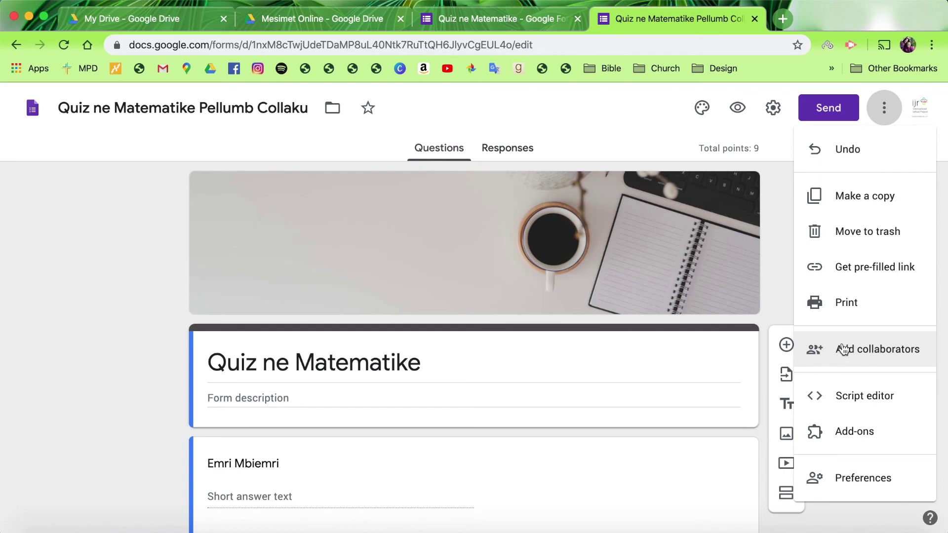
{"action": "left_click", "coordinate": [862, 349]}
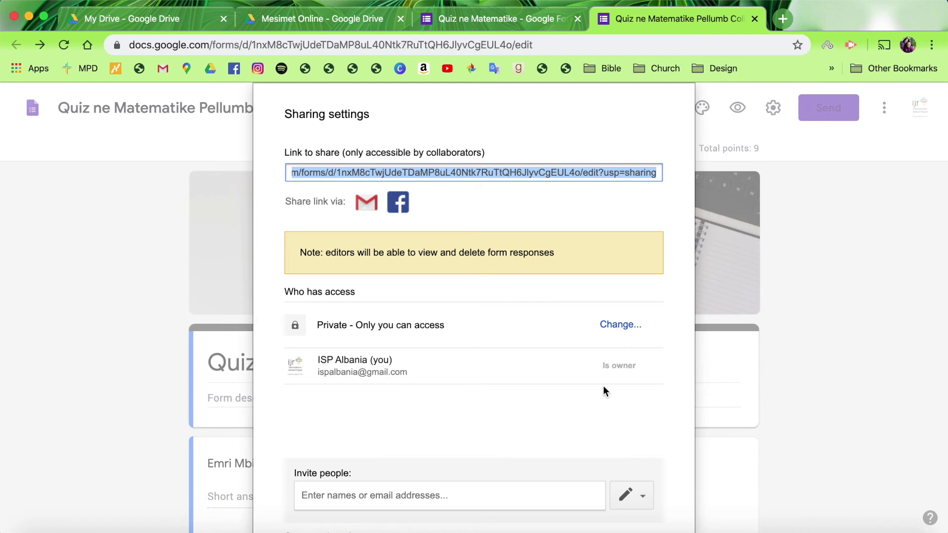
Step: Invite the teacher by e-mail address as an editor of the copied quiz, with notification
{"action": "left_click", "coordinate": [386, 496]}
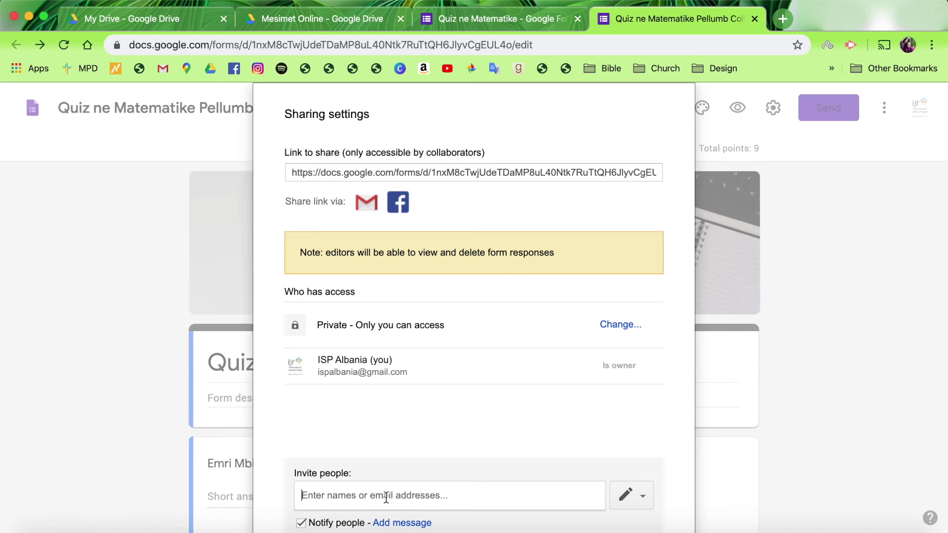
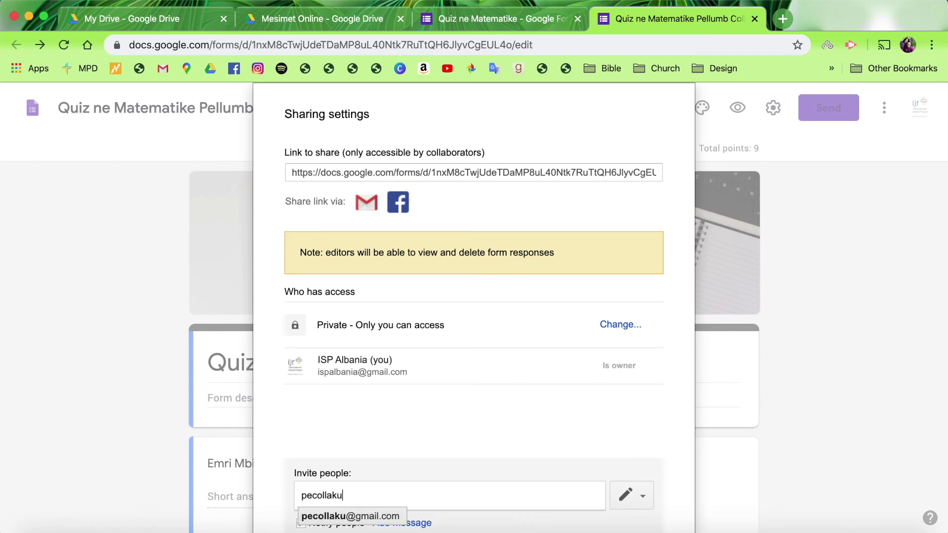
{"action": "left_click", "coordinate": [395, 516]}
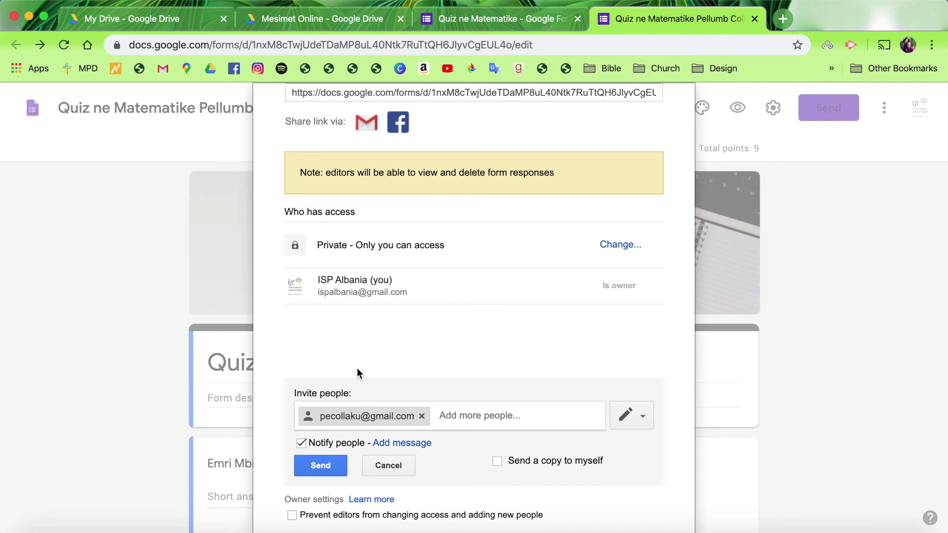
{"action": "left_click", "coordinate": [301, 444]}
{"action": "left_click", "coordinate": [320, 465]}
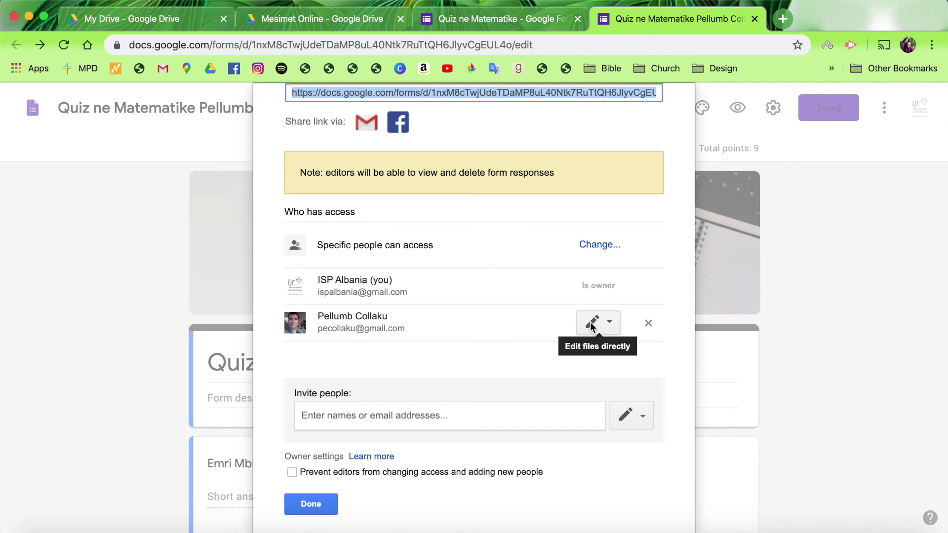
Step: Make the teacher 'Is owner', remove your own access, and save the changes
{"action": "left_click", "coordinate": [611, 328]}
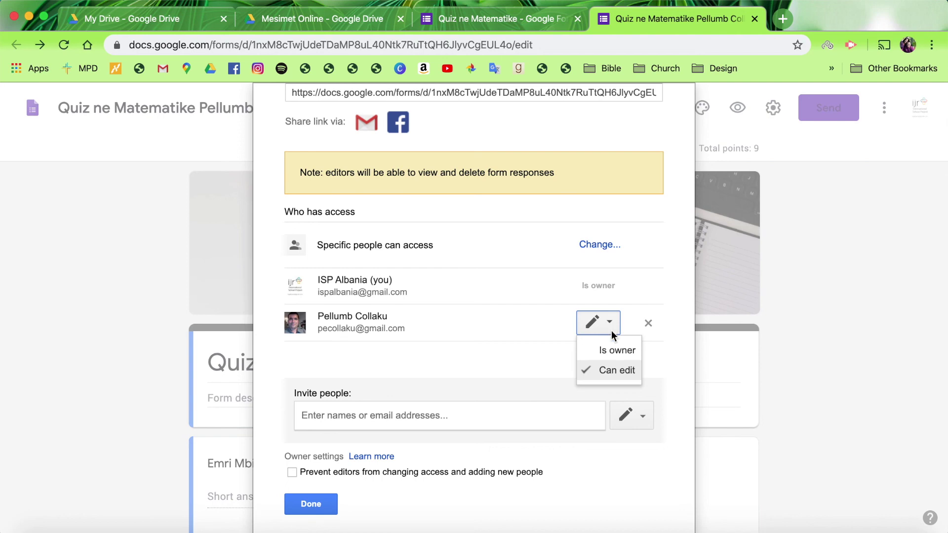
{"action": "left_click", "coordinate": [614, 350]}
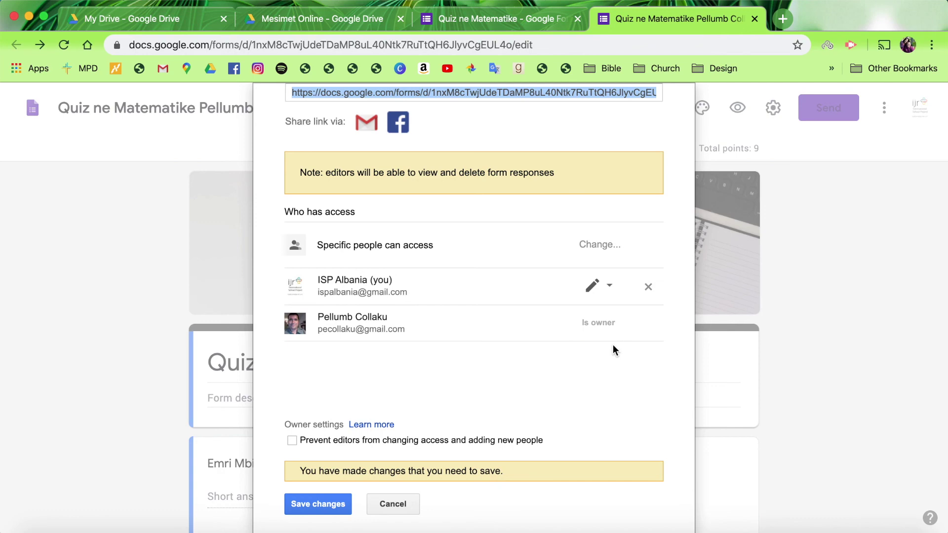
{"action": "left_click", "coordinate": [650, 287]}
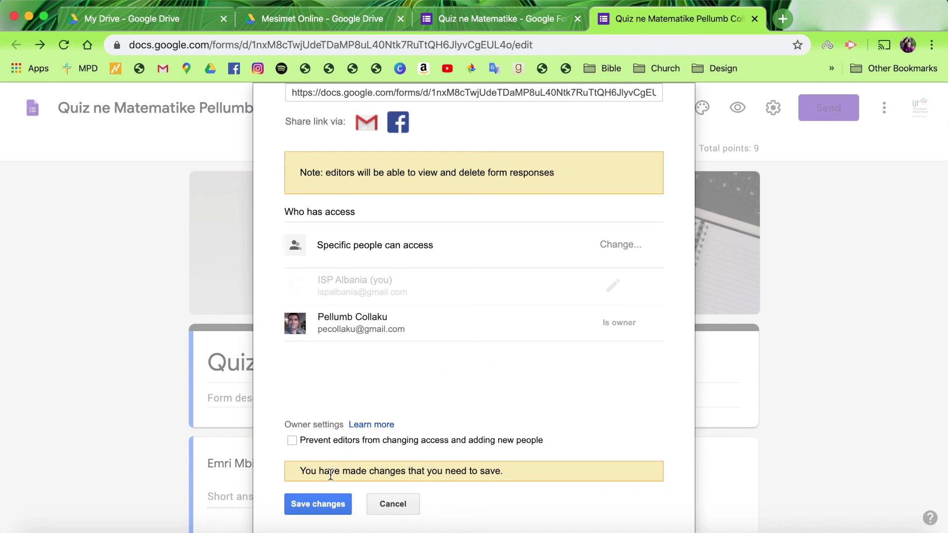
{"action": "left_click", "coordinate": [322, 504]}
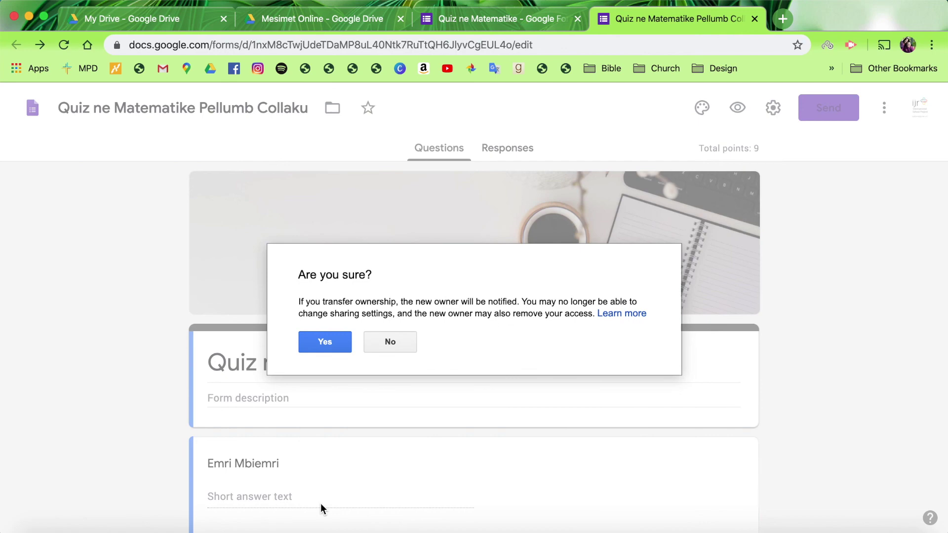